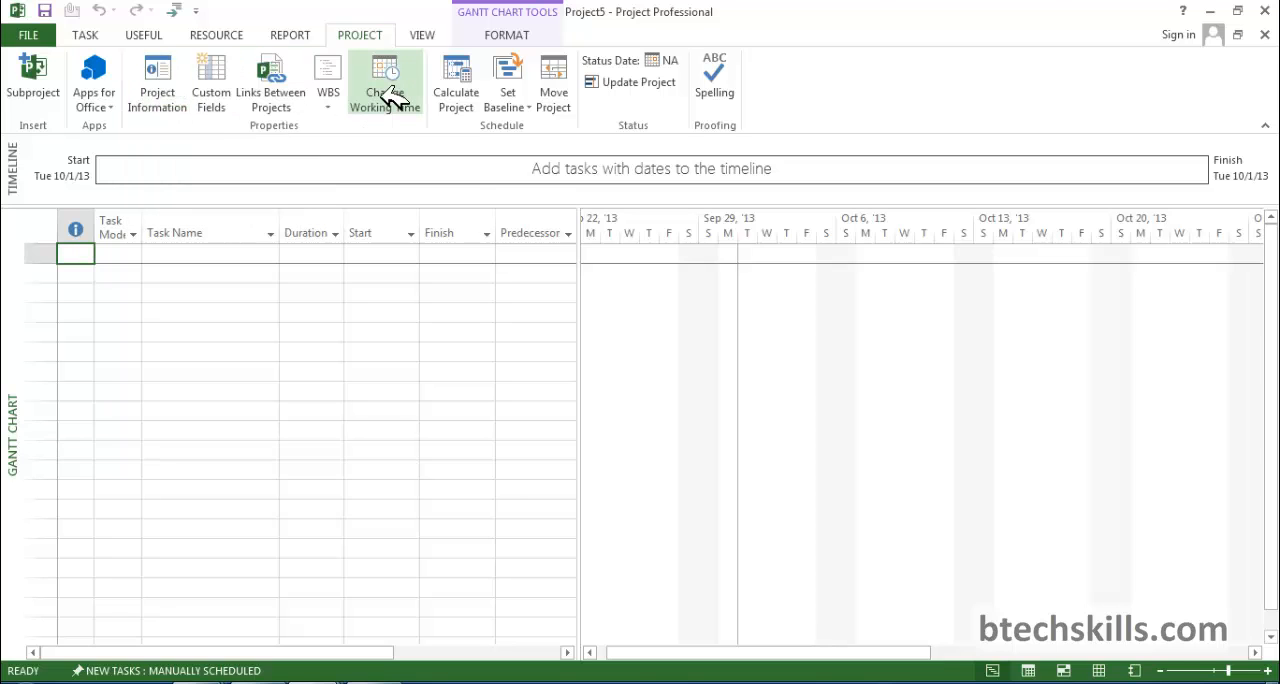
# Review the project information settings, and the exceptions and work weeks of the Standard calendar.
pyautogui.click(174, 104)
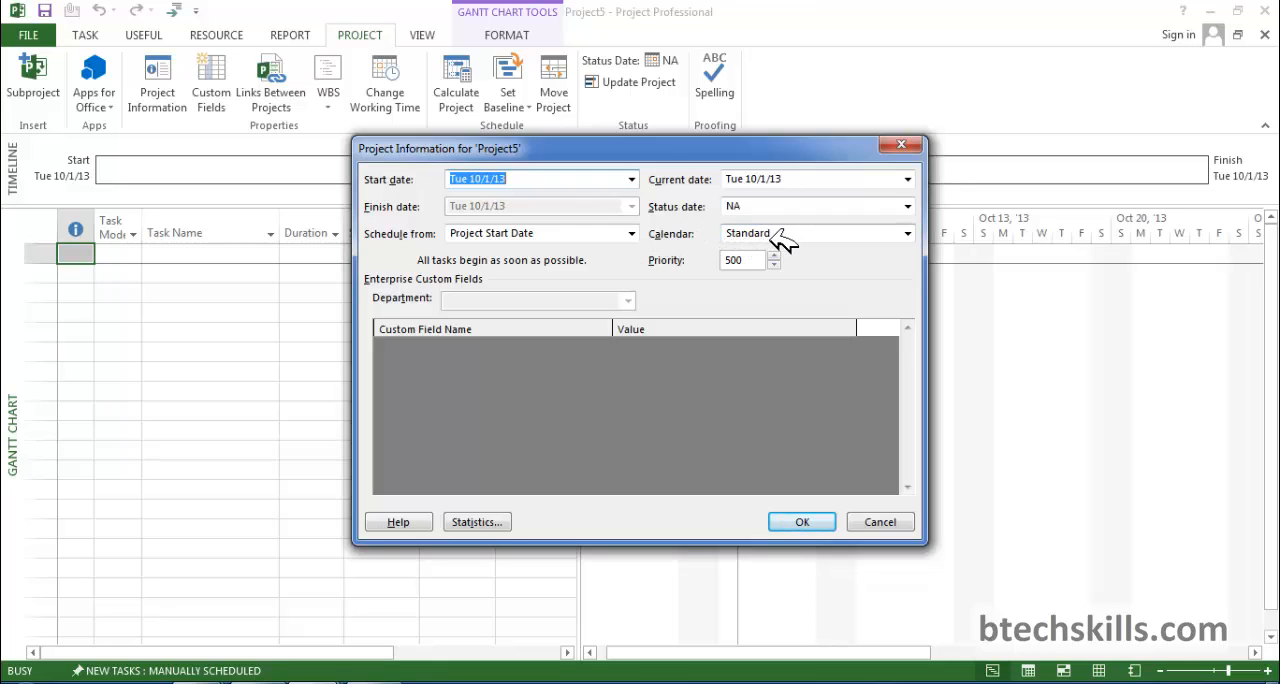
pyautogui.click(902, 144)
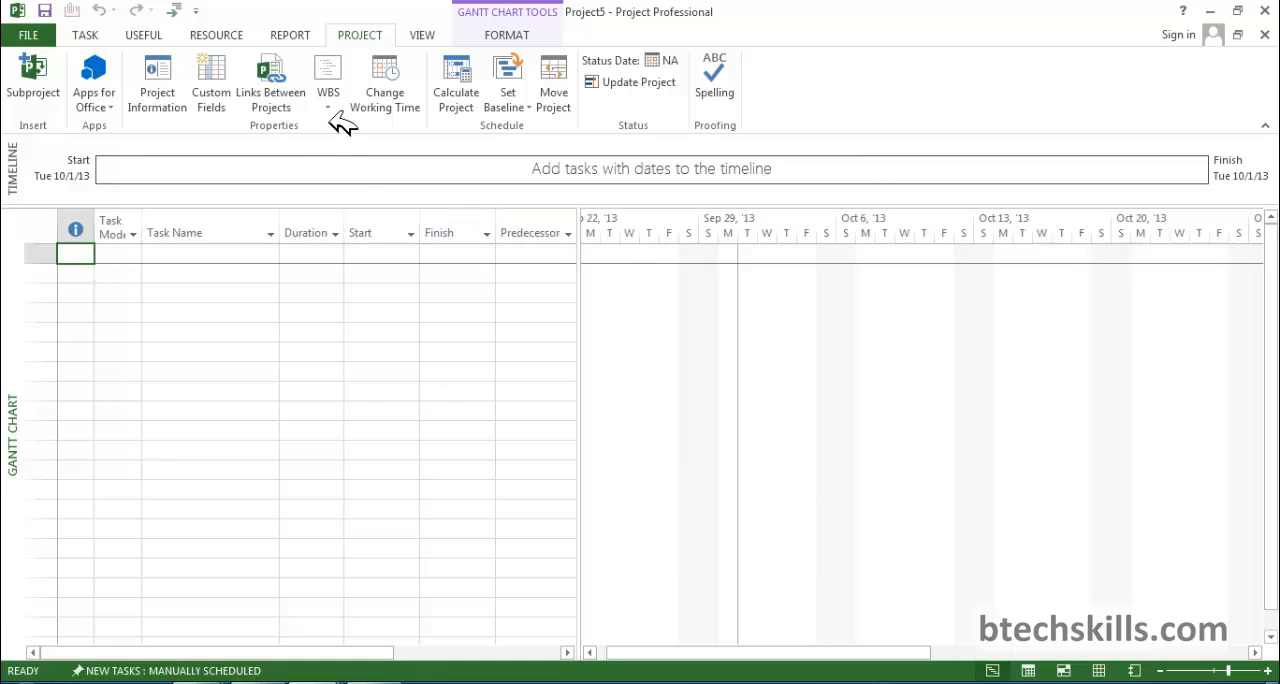
pyautogui.click(386, 100)
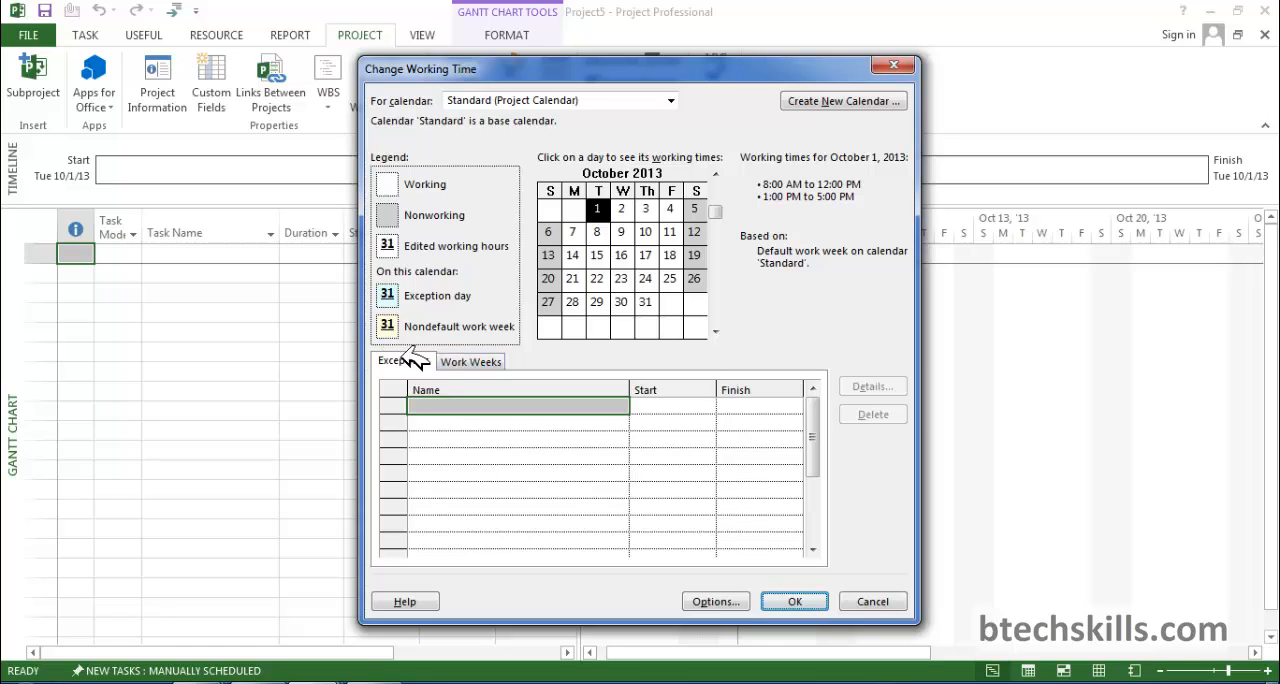
pyautogui.click(482, 363)
pyautogui.click(416, 362)
# Create a new base calendar named "cal 1" as a copy of the Standard calendar.
pyautogui.click(843, 101)
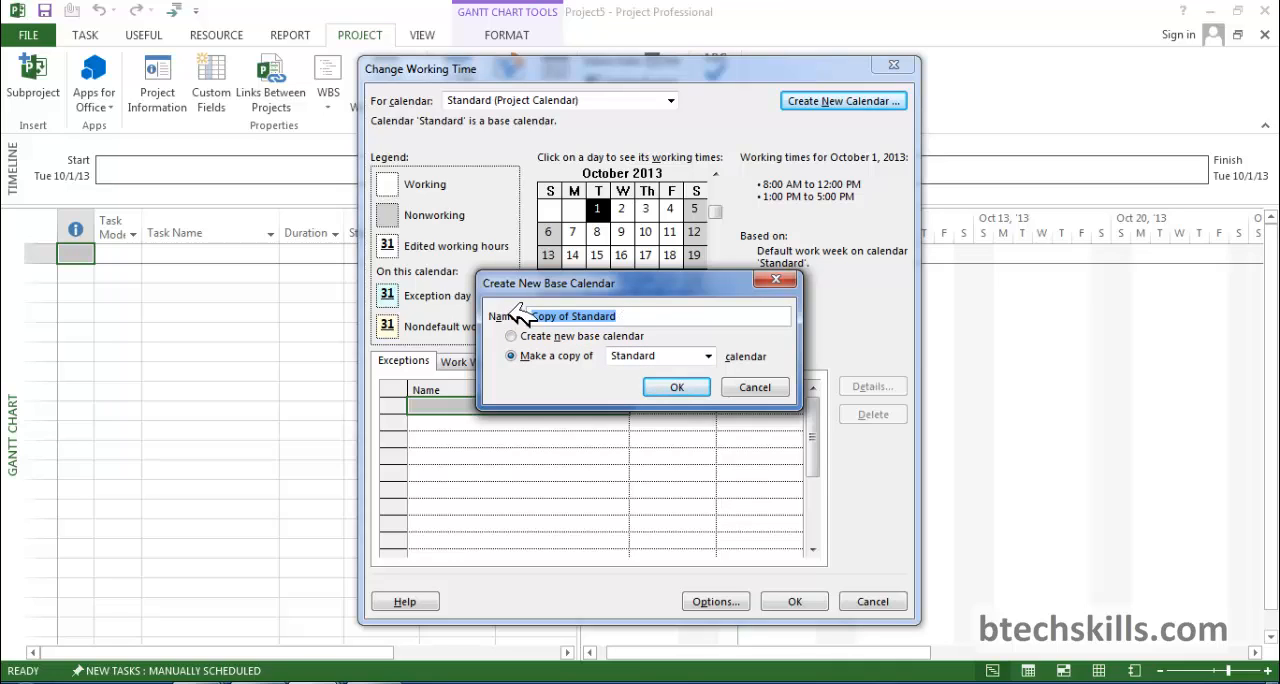
pyautogui.write('cal')
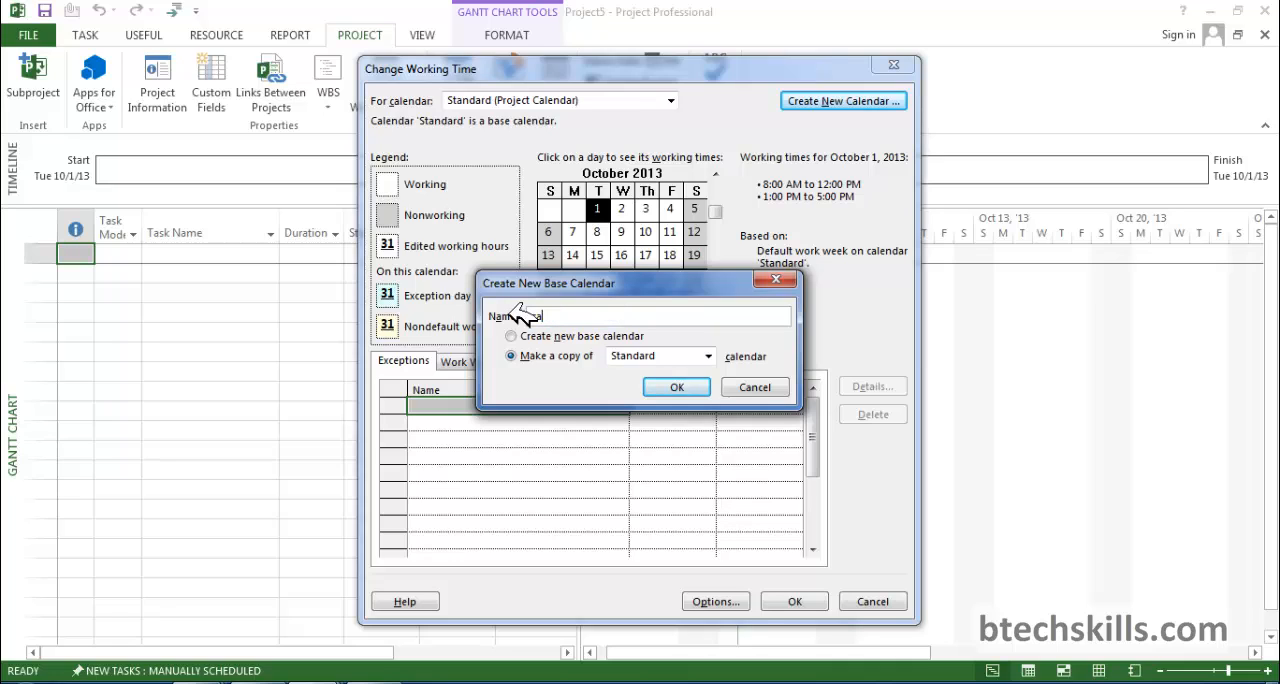
pyautogui.write(' 1')
pyautogui.click(700, 387)
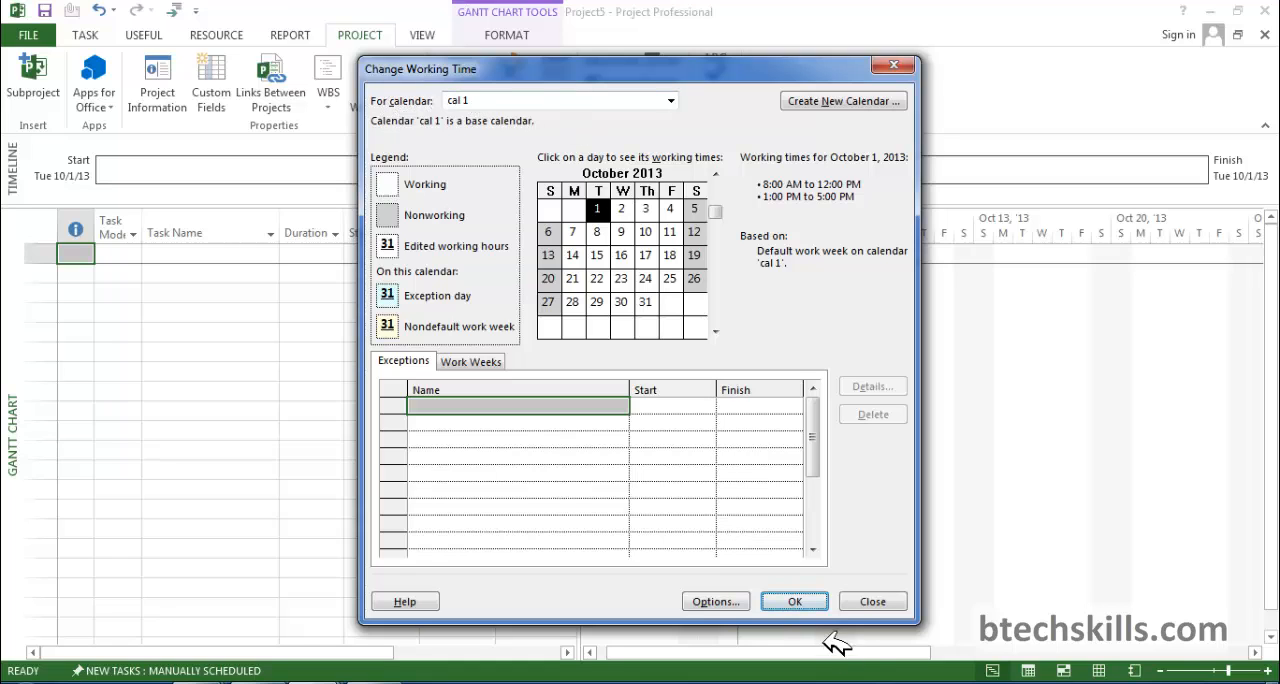
pyautogui.click(803, 602)
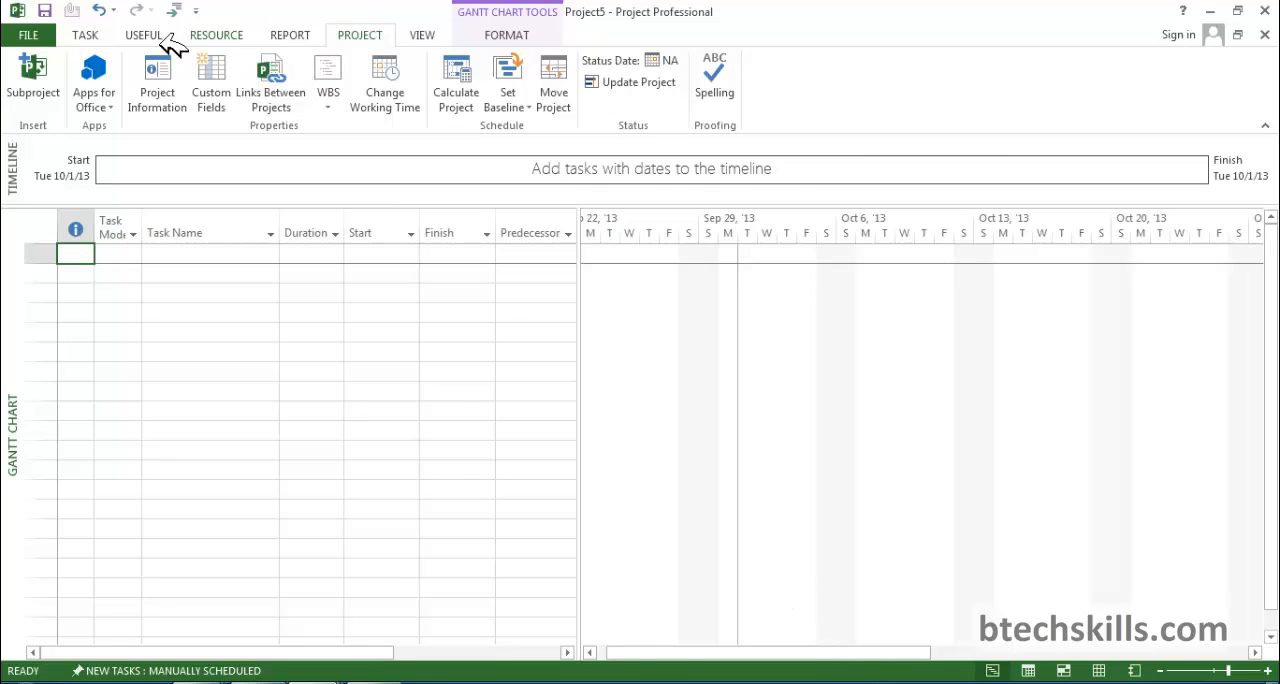
# Assign cal 1 as the project's calendar in the project information.
pyautogui.click(160, 80)
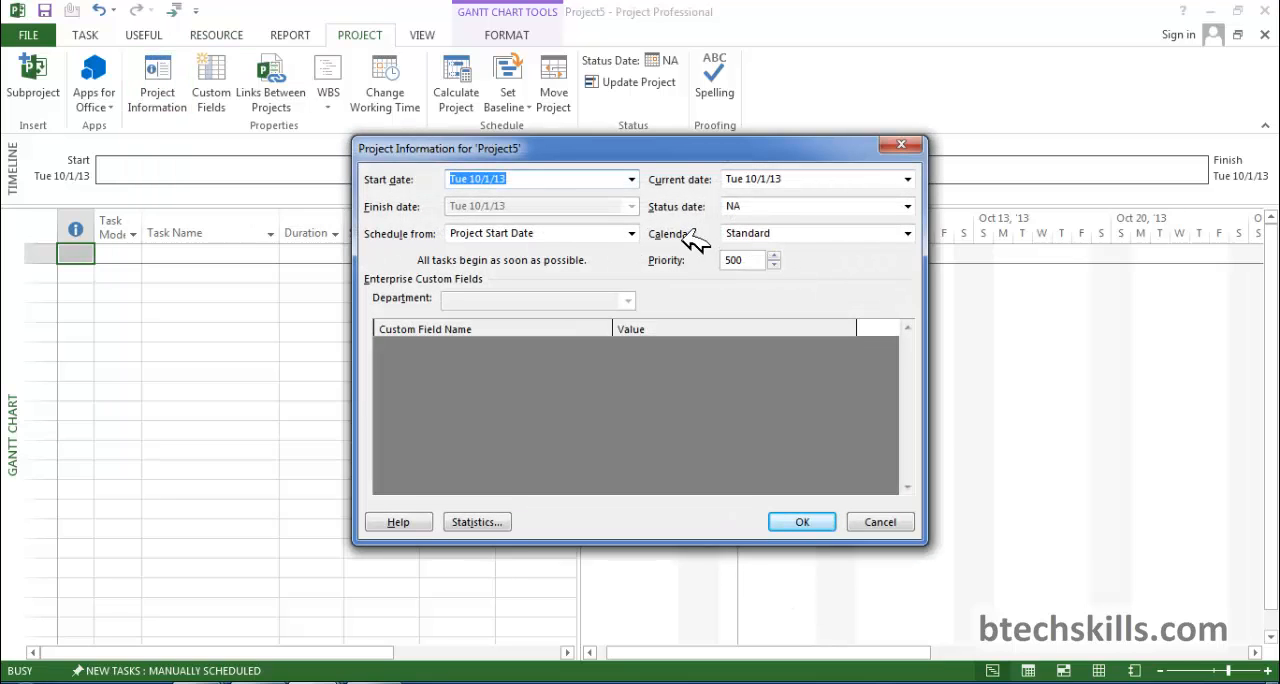
pyautogui.click(907, 233)
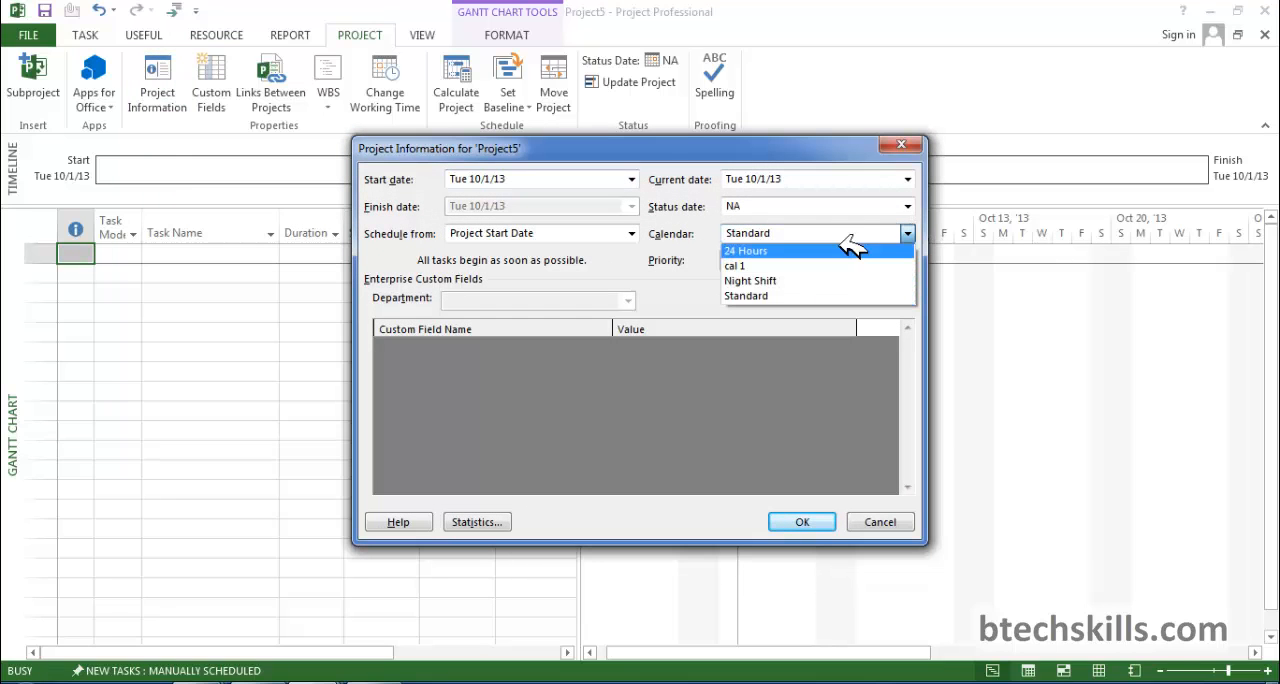
pyautogui.click(757, 267)
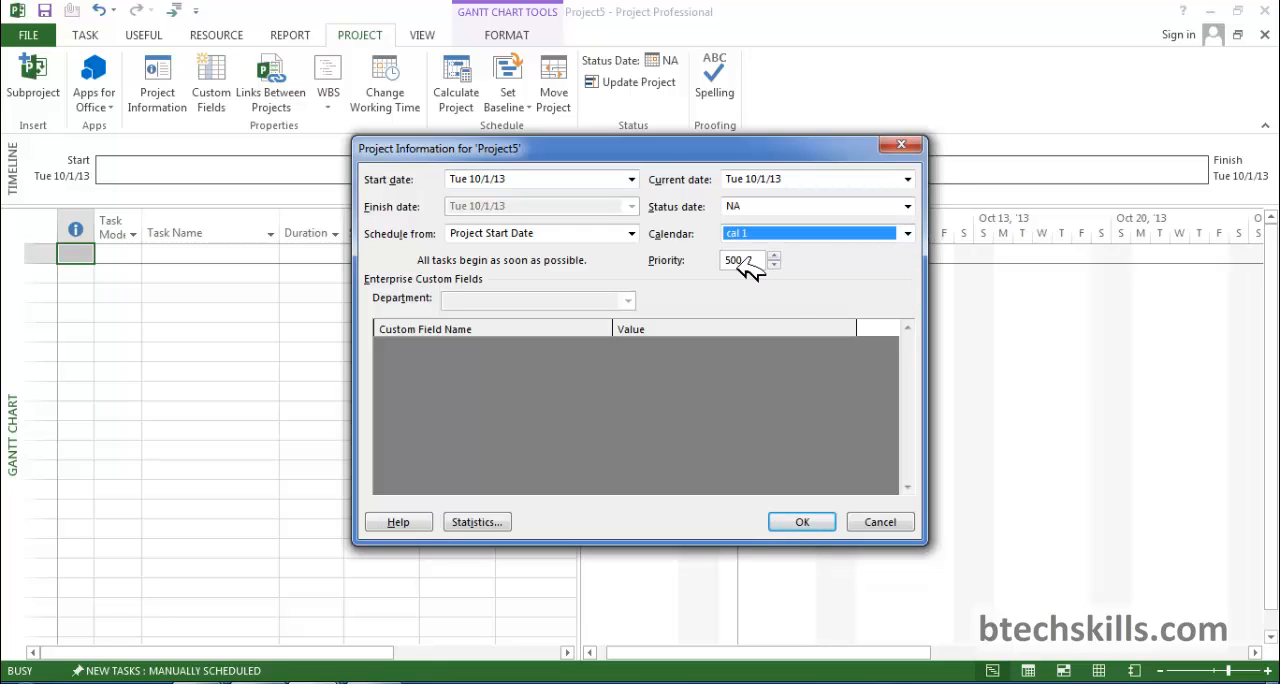
pyautogui.click(816, 526)
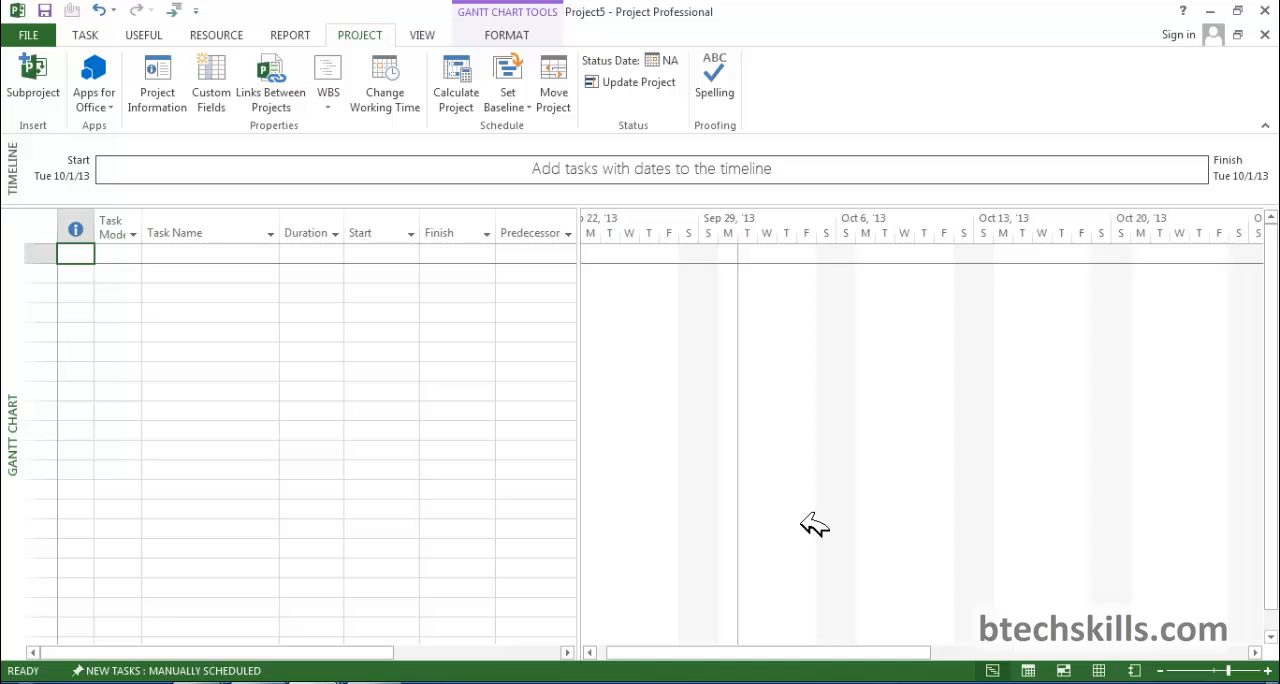
# Examine the working times of each day, Monday through Saturday, in cal 1's default work week.
pyautogui.click(378, 105)
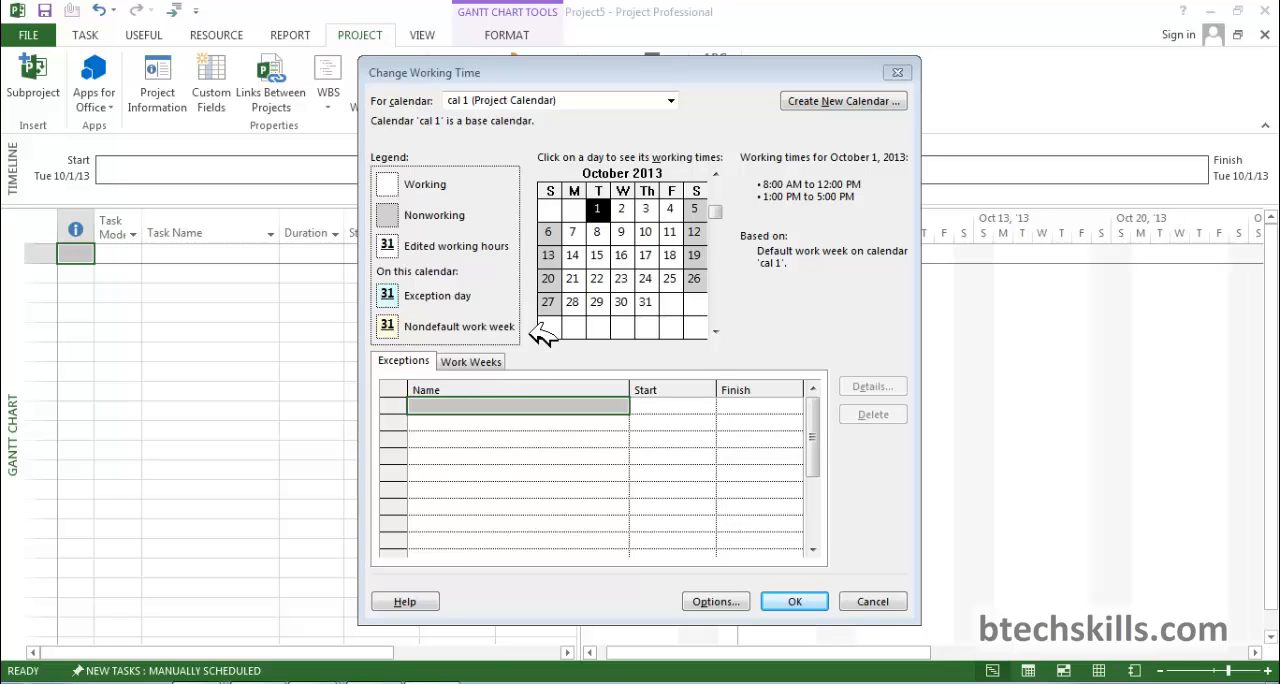
pyautogui.click(493, 361)
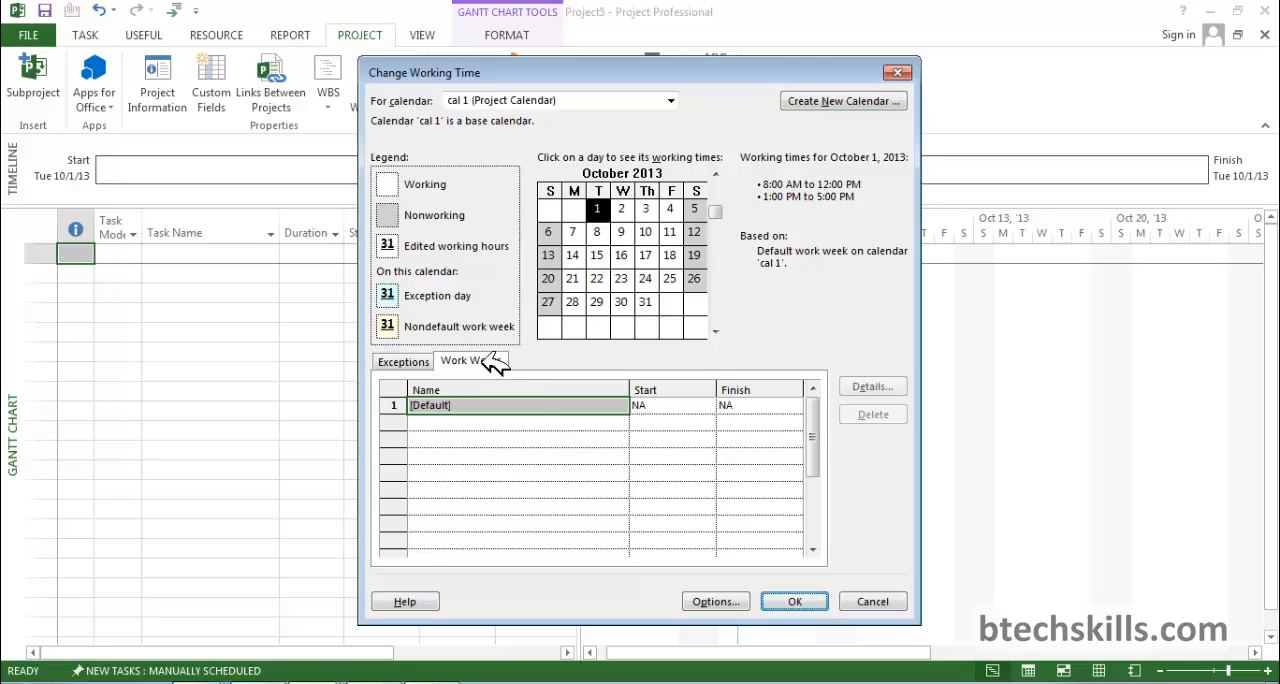
pyautogui.doubleClick(480, 410)
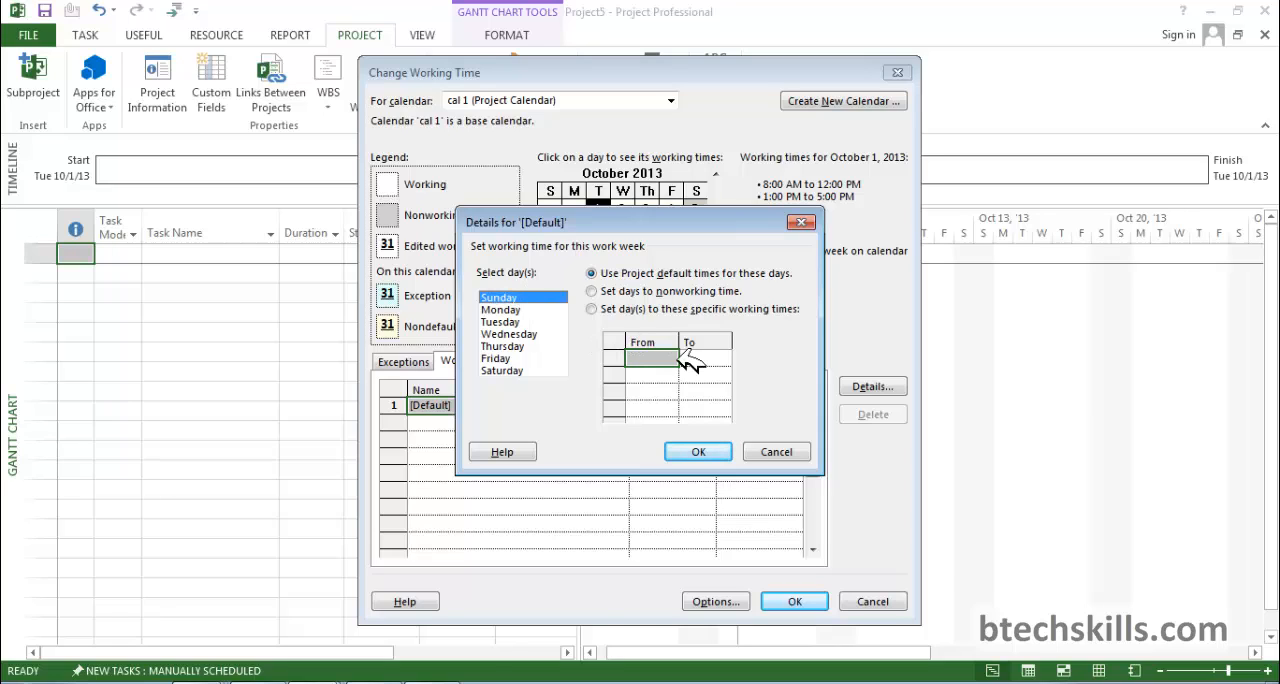
pyautogui.click(545, 311)
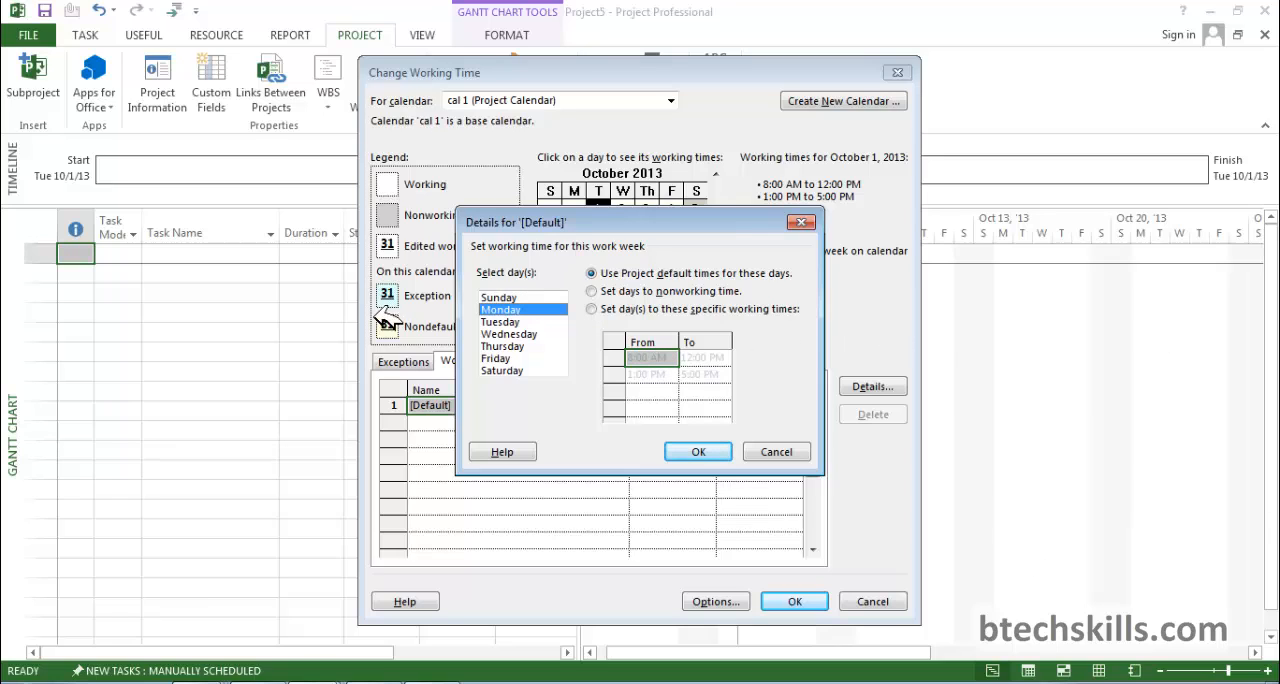
pyautogui.click(512, 322)
pyautogui.click(515, 334)
pyautogui.click(510, 346)
pyautogui.click(510, 358)
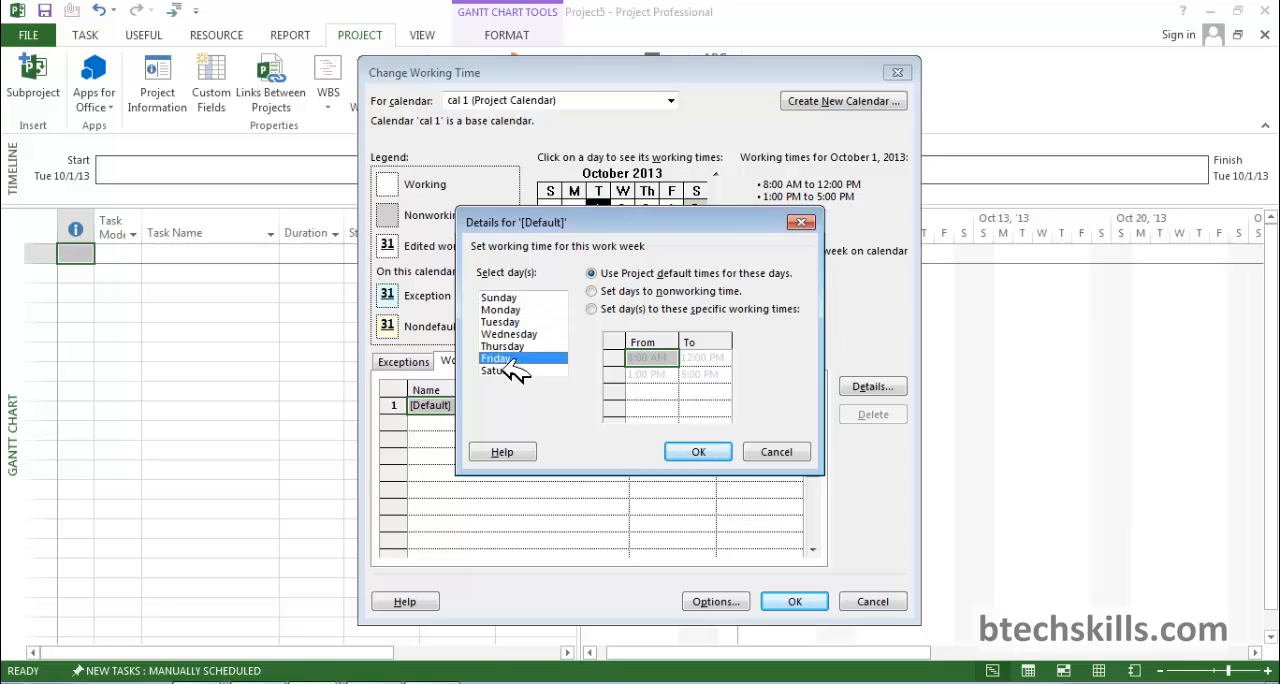
pyautogui.click(510, 370)
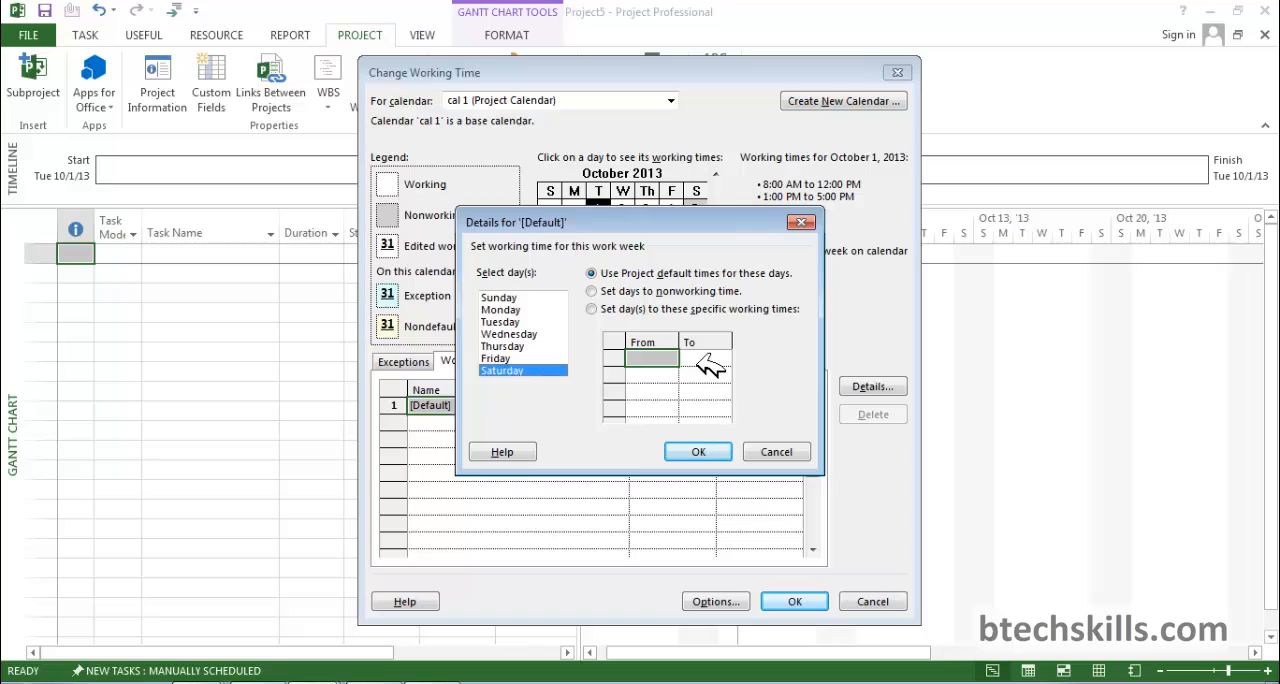
# Give Monday through Saturday specific working times, with the first shift from 9:00 AM to 1:00 PM.
pyautogui.moveTo(540, 310); pyautogui.dragTo(547, 369)
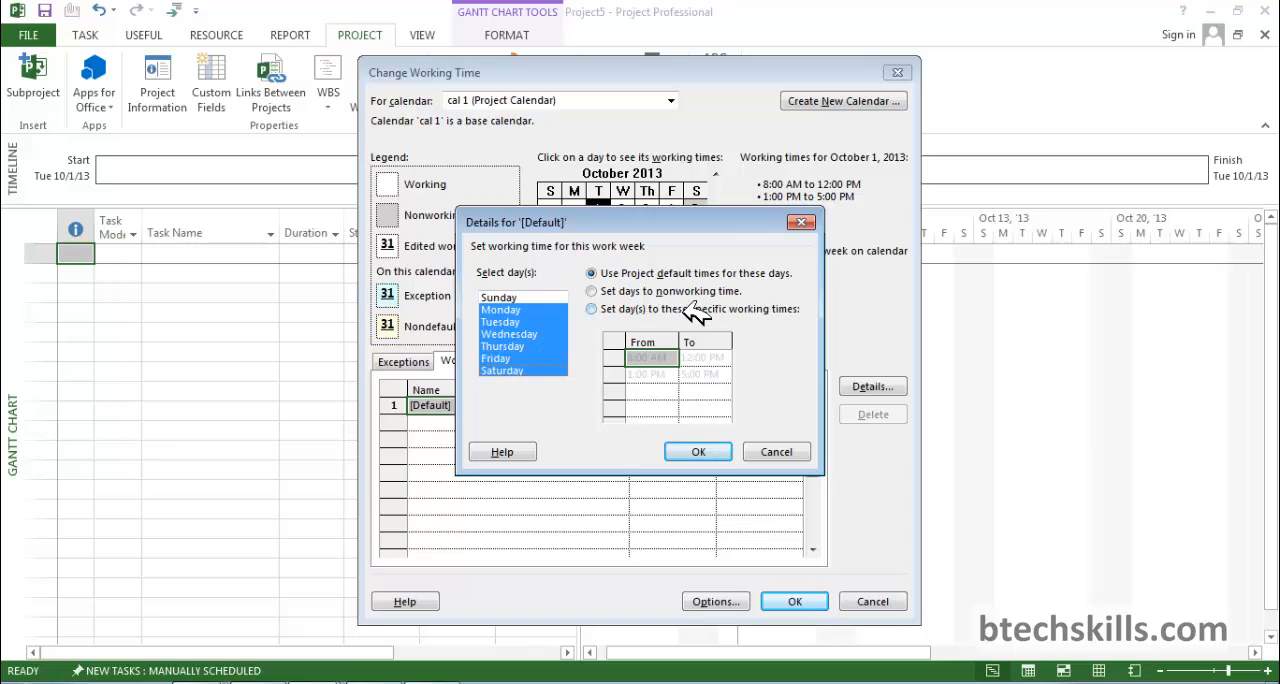
pyautogui.click(595, 310)
pyautogui.click(677, 357)
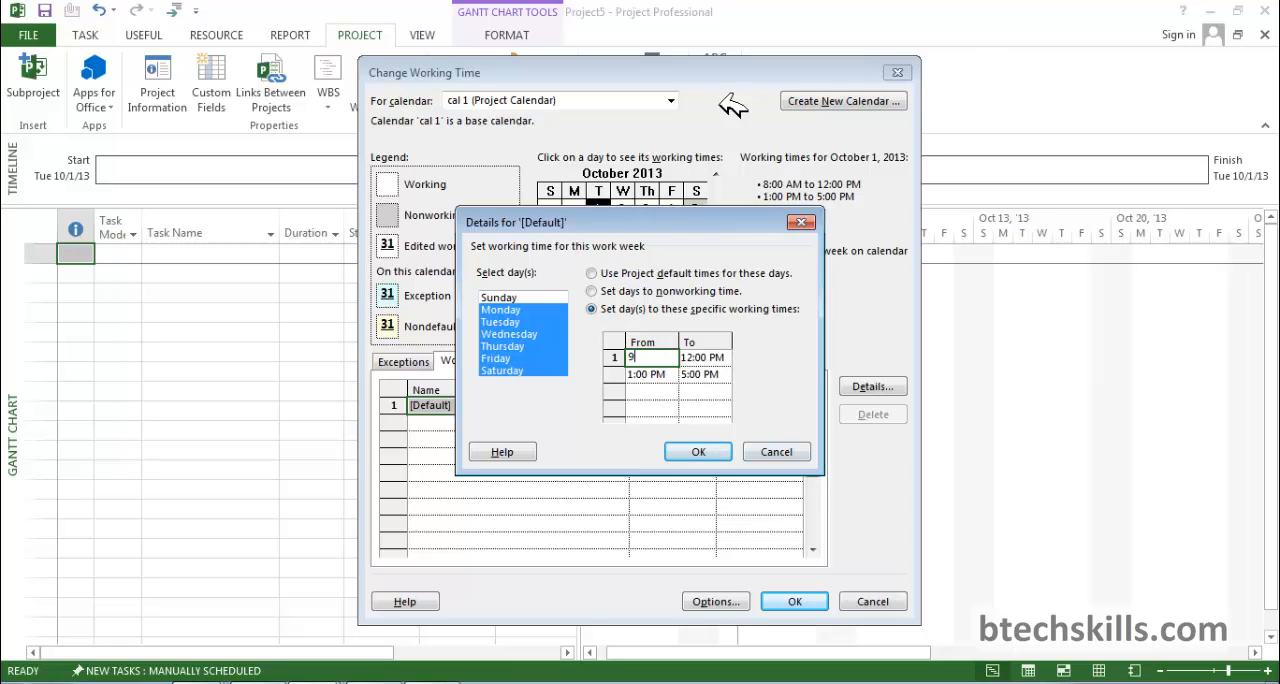
pyautogui.click(726, 356)
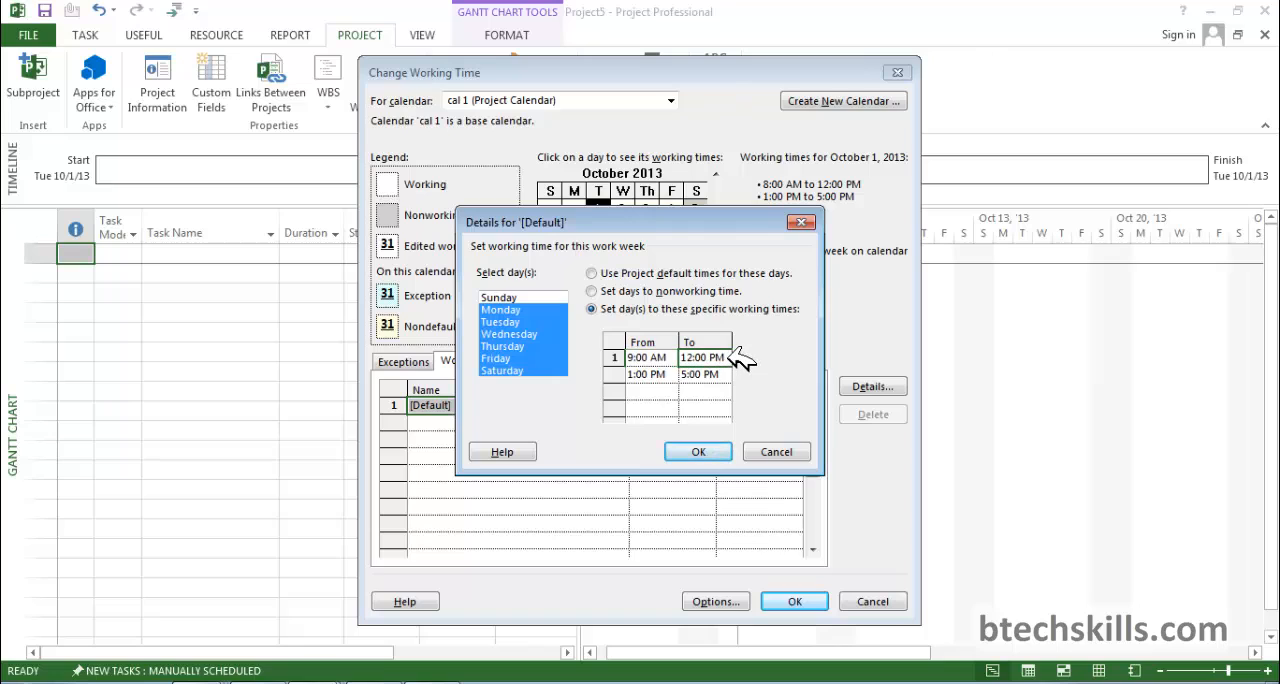
pyautogui.moveTo(727, 355); pyautogui.dragTo(688, 362)
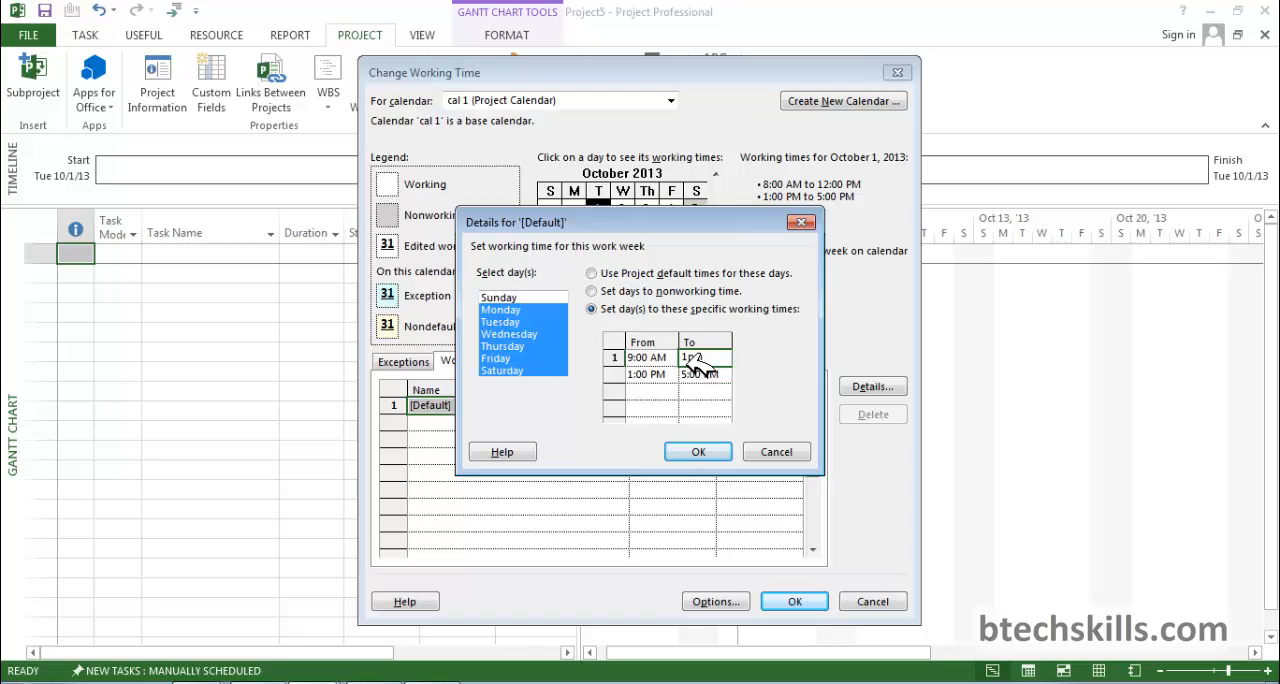
# Set the second shift for Monday through Saturday from 2:00 PM to 6:00 PM and accept the work week details.
pyautogui.click(665, 374)
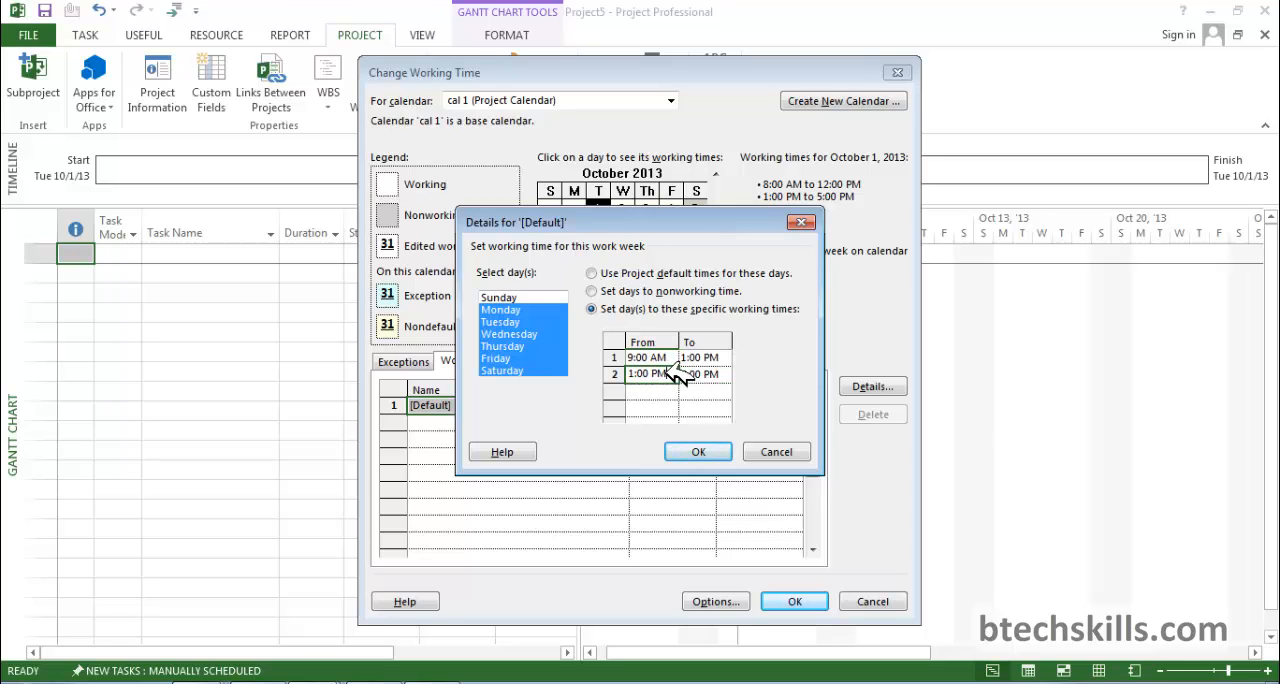
pyautogui.moveTo(665, 374); pyautogui.dragTo(637, 373)
pyautogui.write('2pm')
pyautogui.click(716, 373)
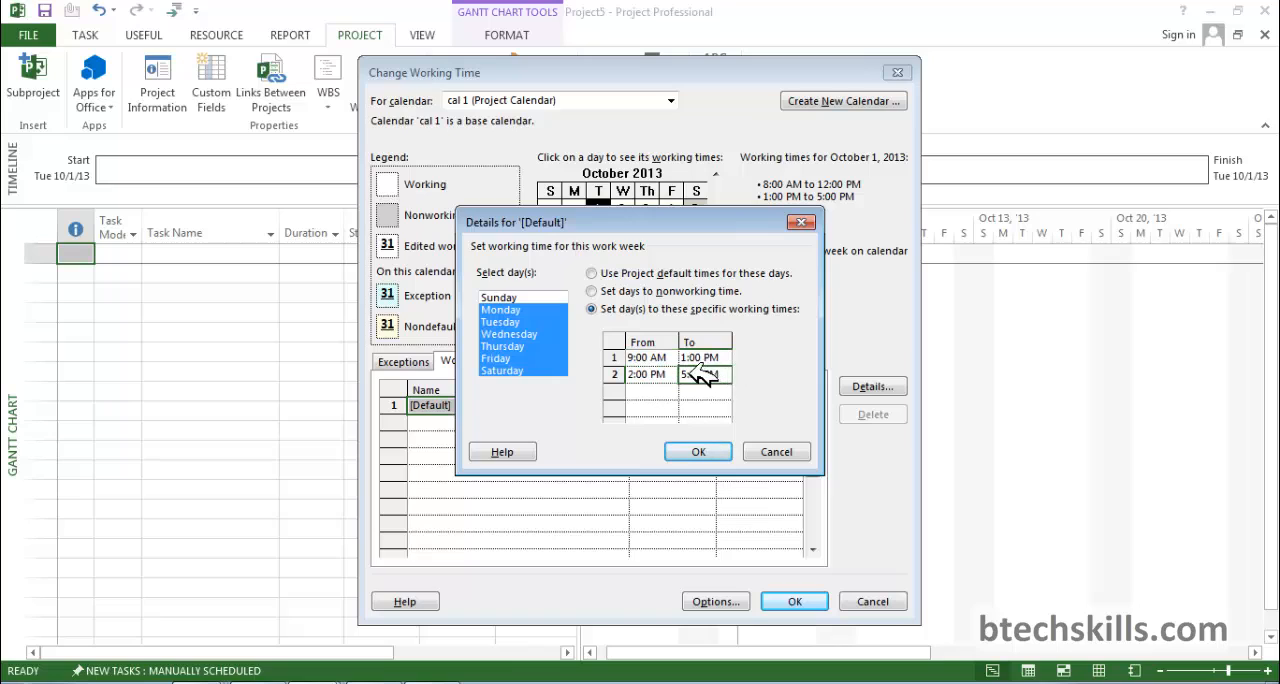
pyautogui.moveTo(722, 374); pyautogui.dragTo(688, 374)
pyautogui.write('6pm')
pyautogui.press('Return')
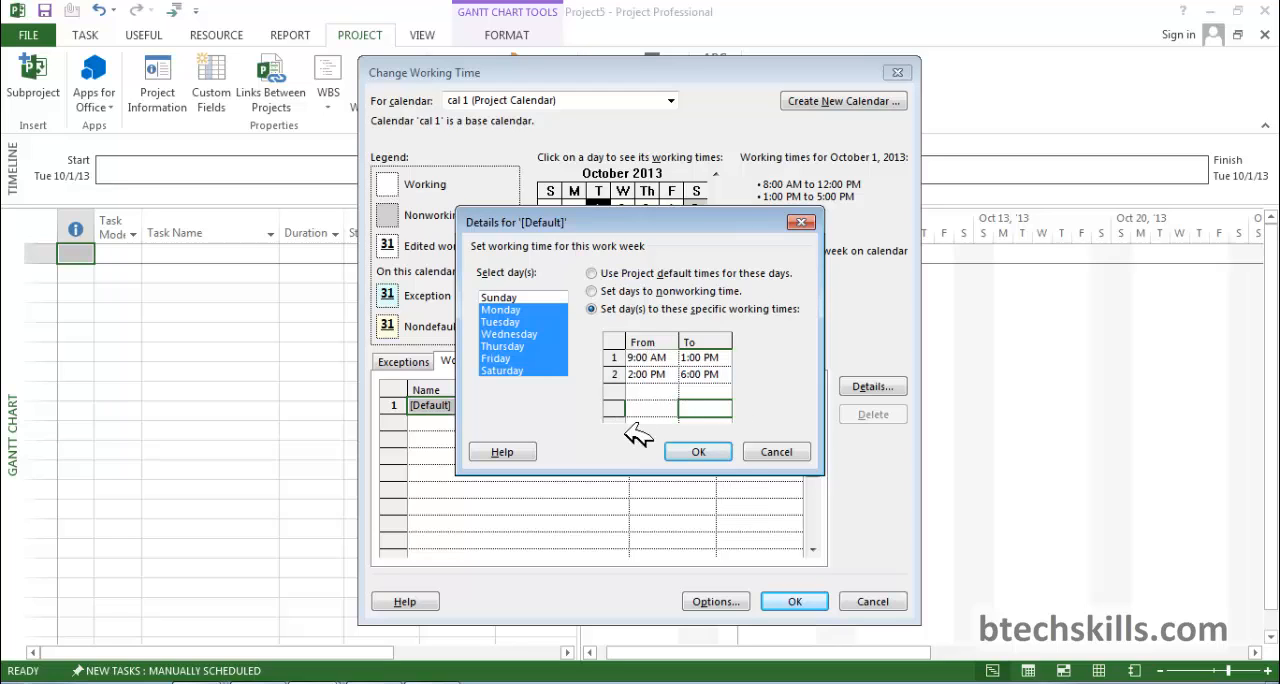
pyautogui.click(706, 453)
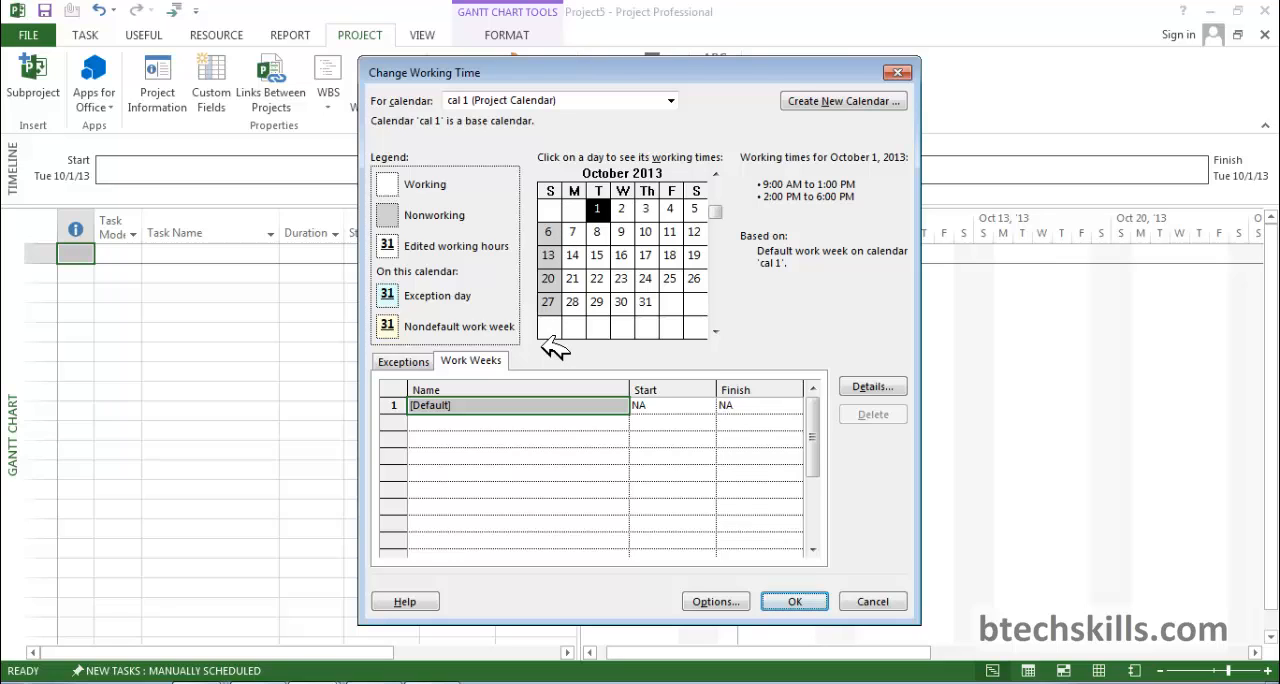
# Add an exception named "gandhi jayanti" to cal 1 on October 2, 2013.
pyautogui.click(622, 209)
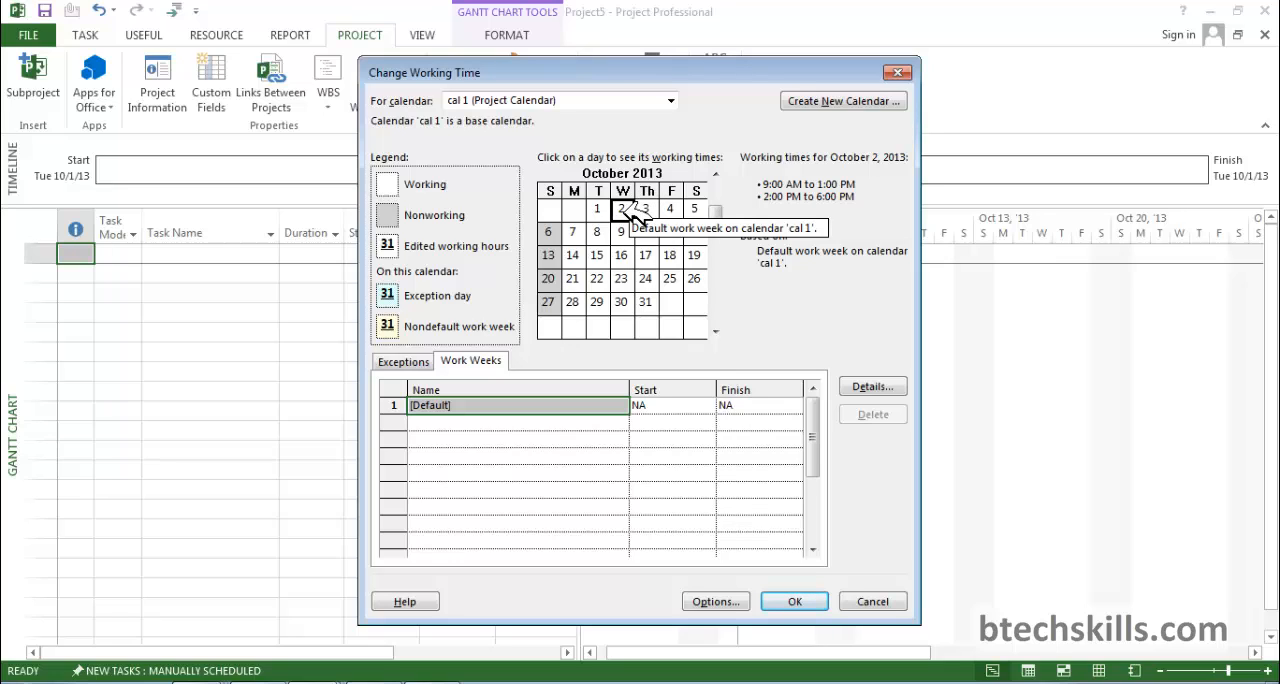
pyautogui.click(622, 208)
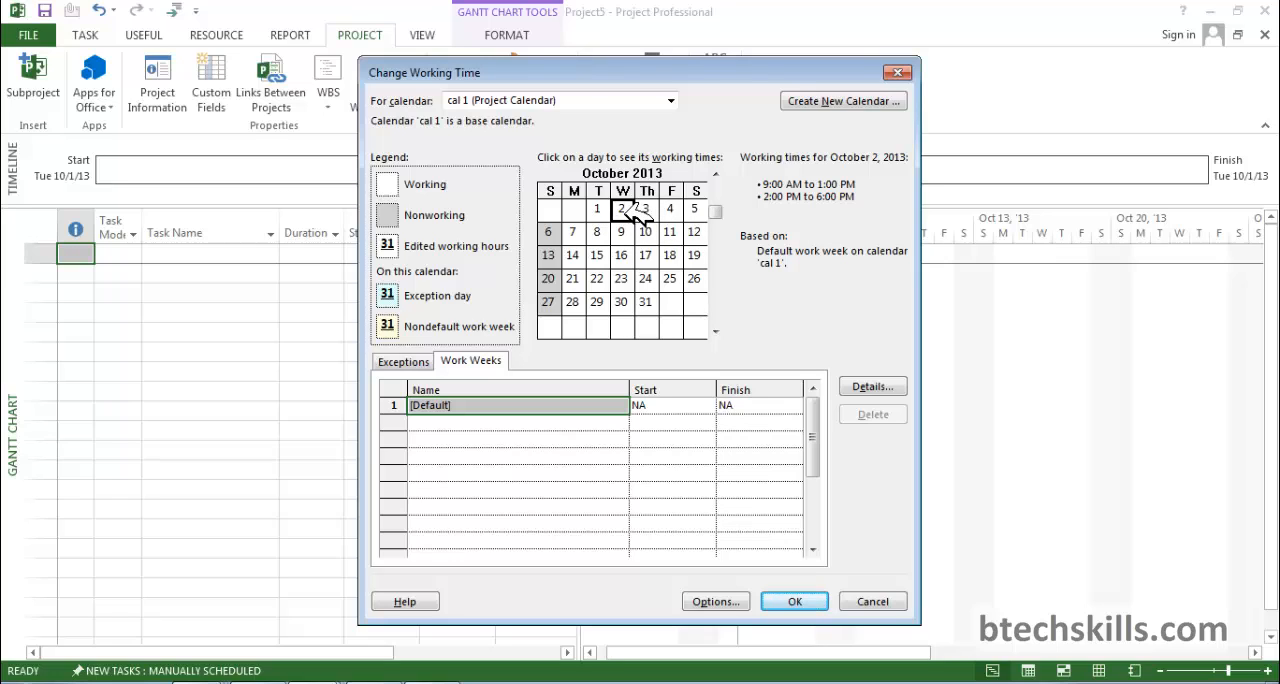
pyautogui.click(403, 362)
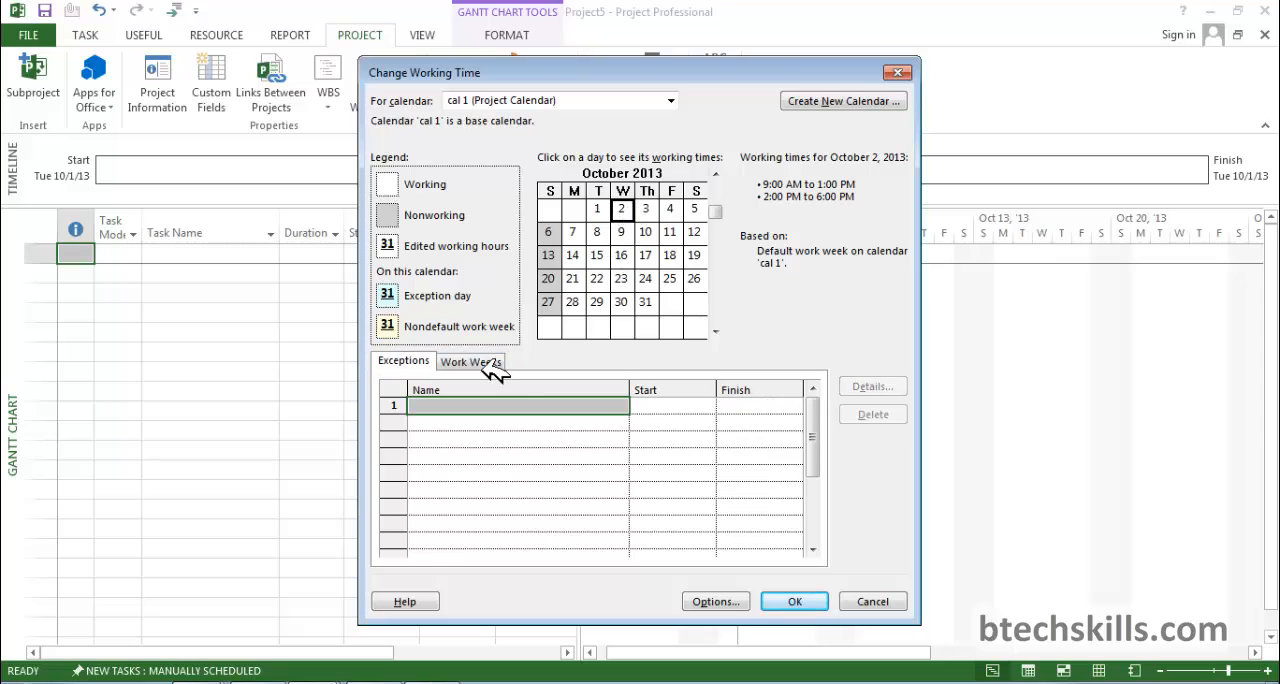
pyautogui.click(553, 404)
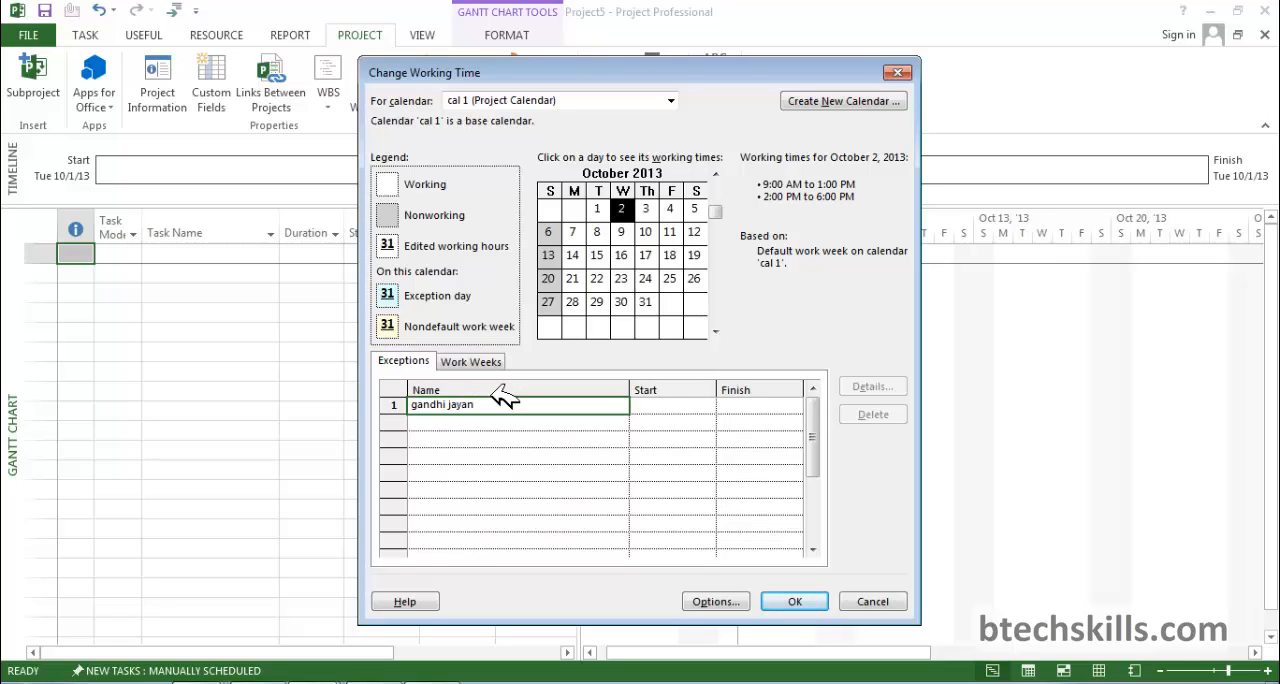
pyautogui.click(668, 404)
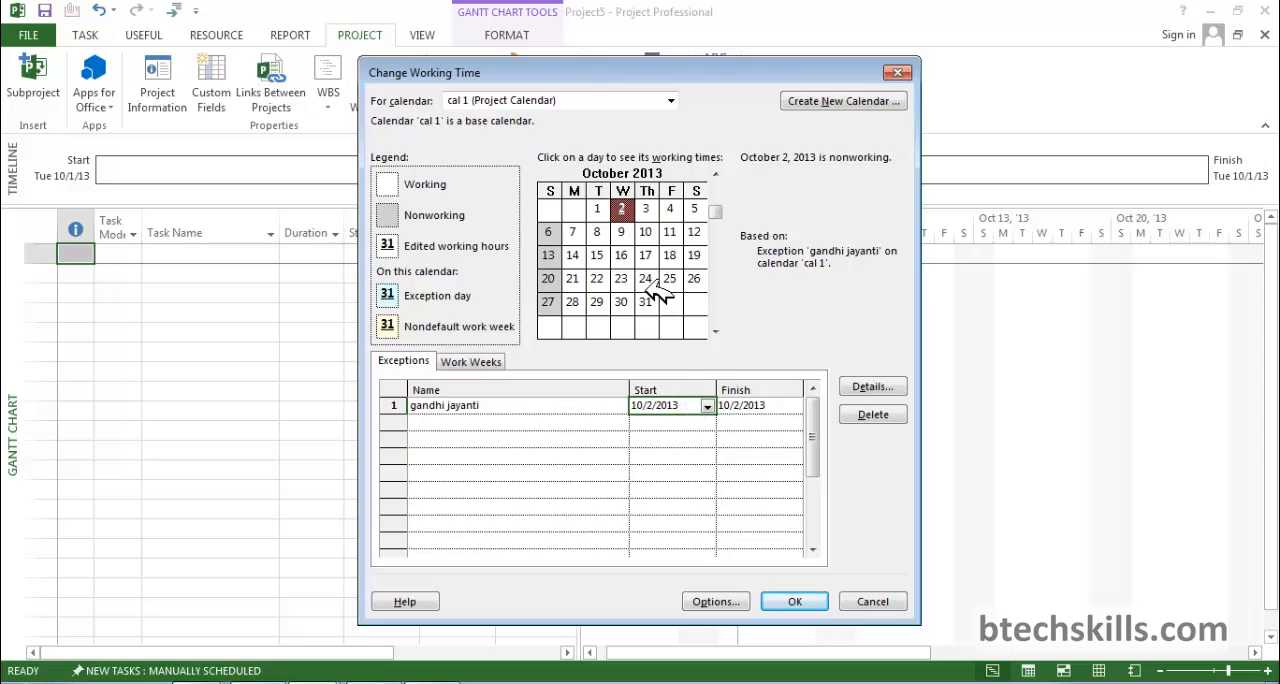
pyautogui.click(660, 405)
# Keep the gandhi jayanti exception as nonworking and save the changes to cal 1.
pyautogui.click(872, 390)
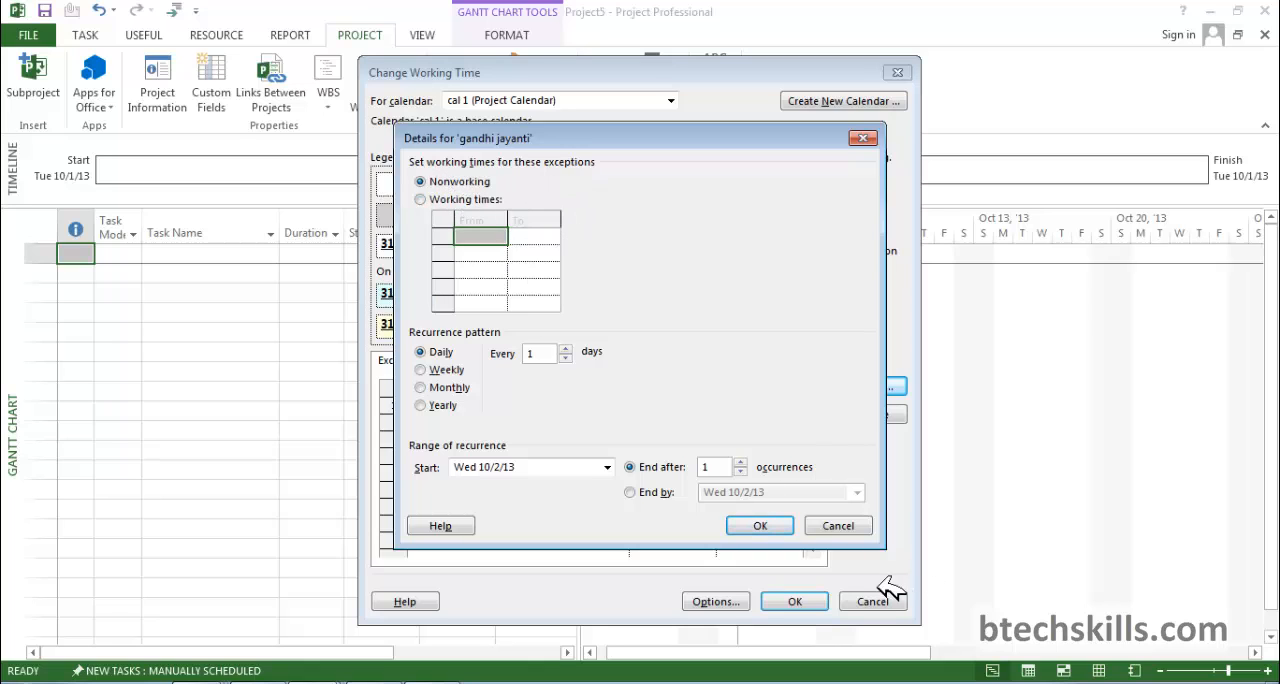
pyautogui.click(775, 526)
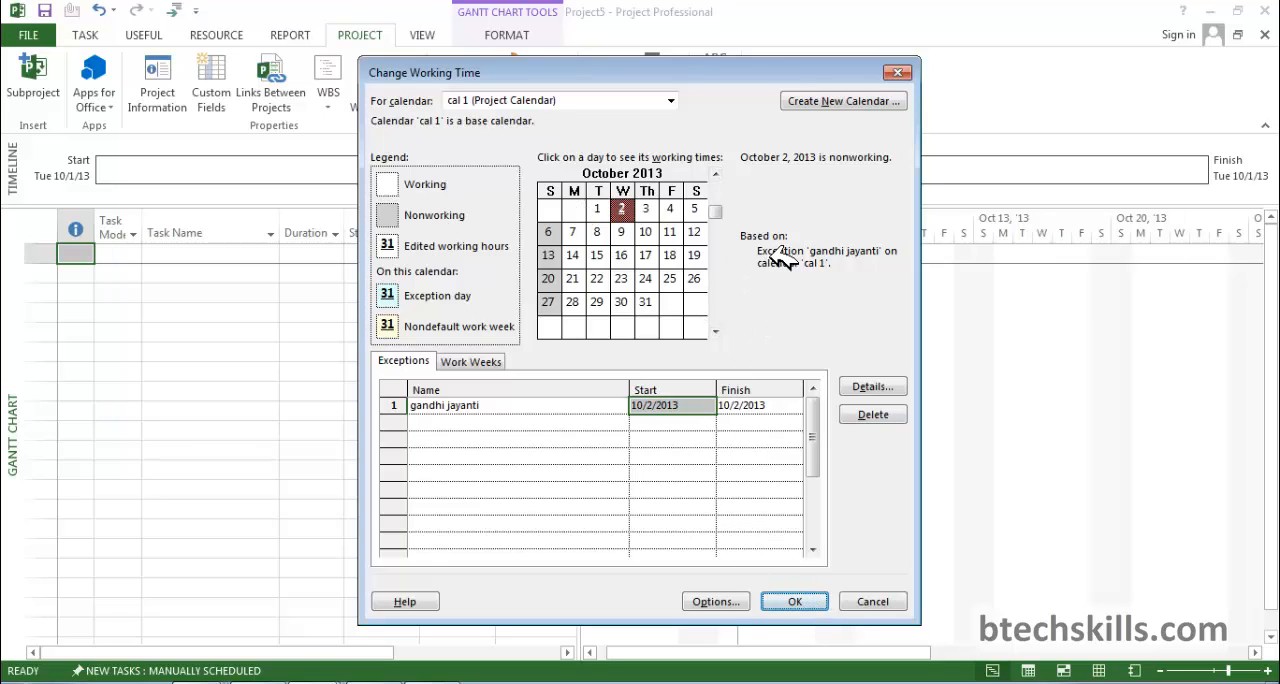
pyautogui.click(630, 252)
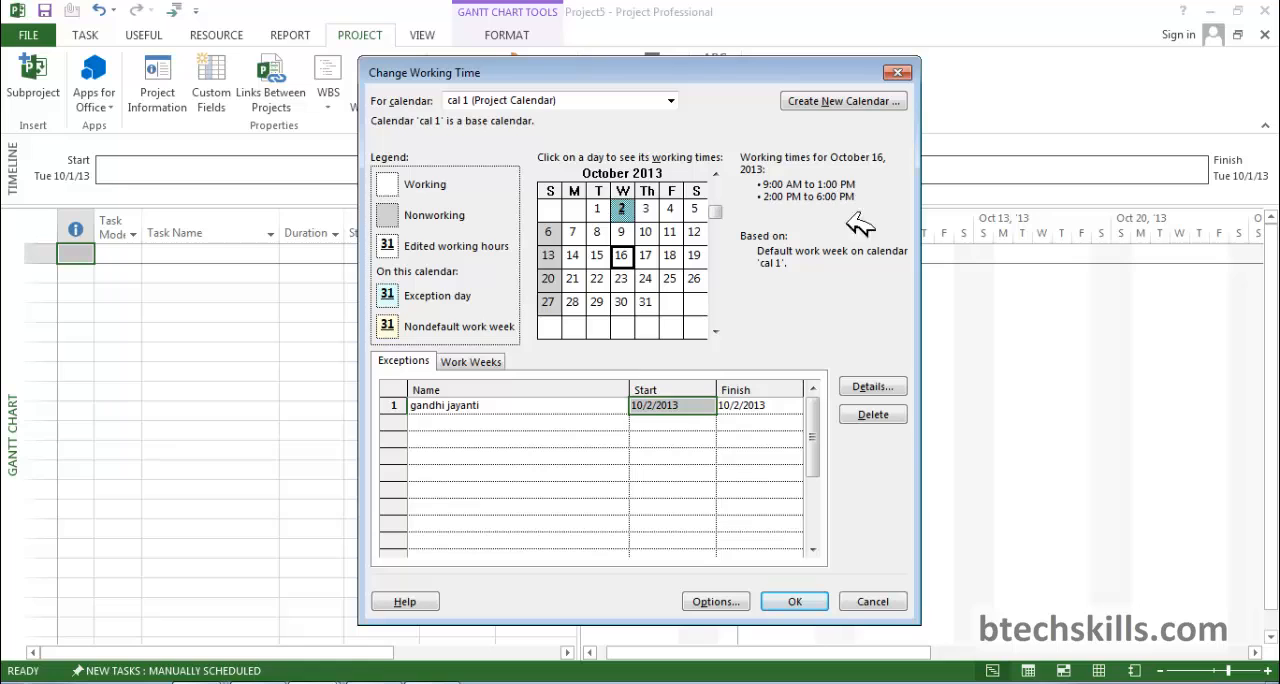
pyautogui.click(790, 596)
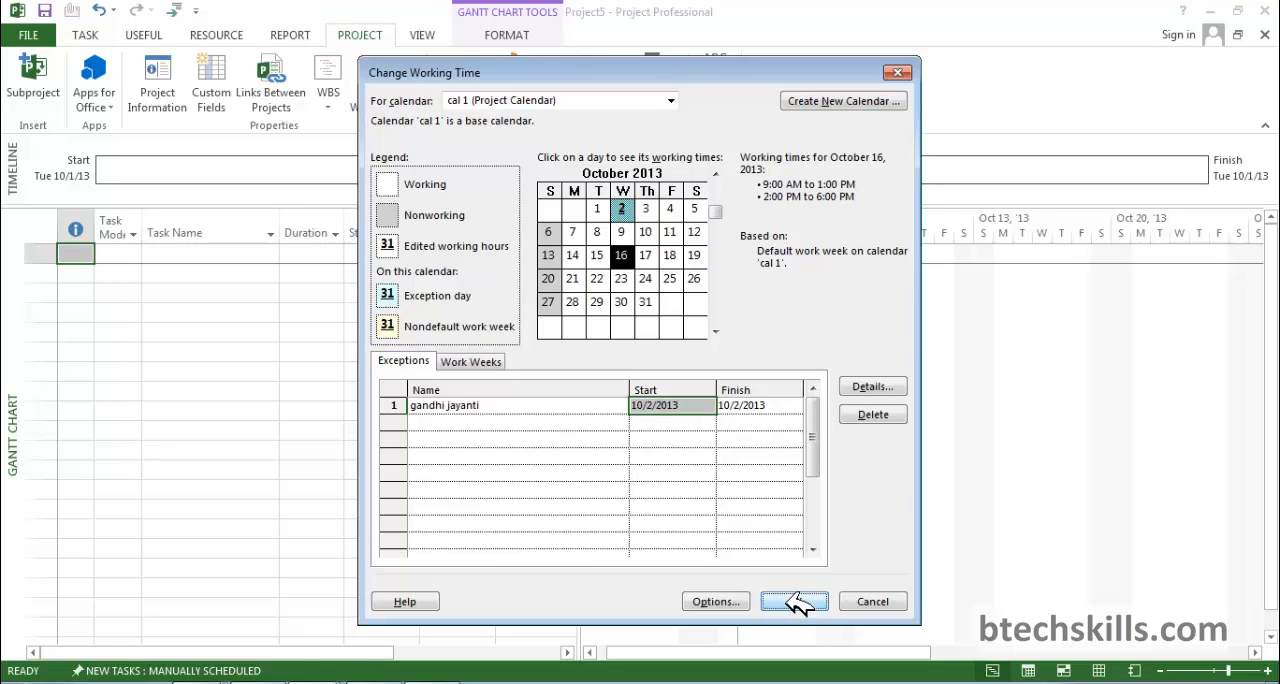
# Check which calendar is assigned in the project information.
pyautogui.click(186, 102)
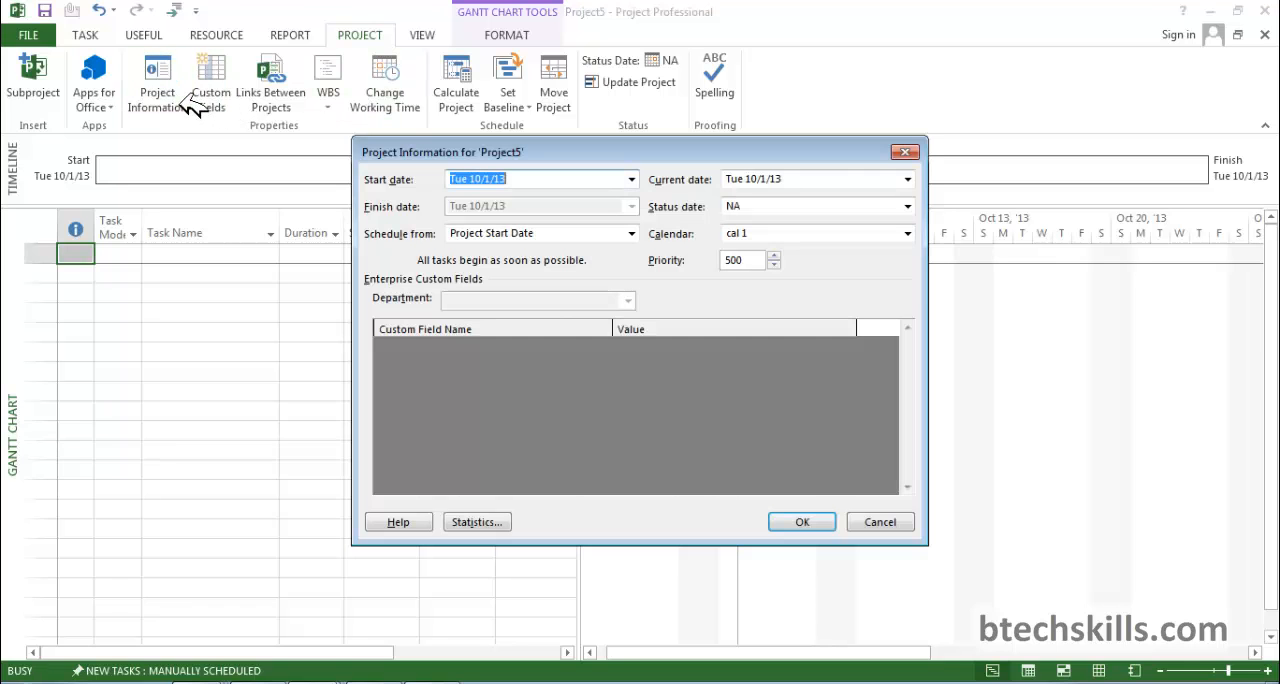
pyautogui.click(906, 152)
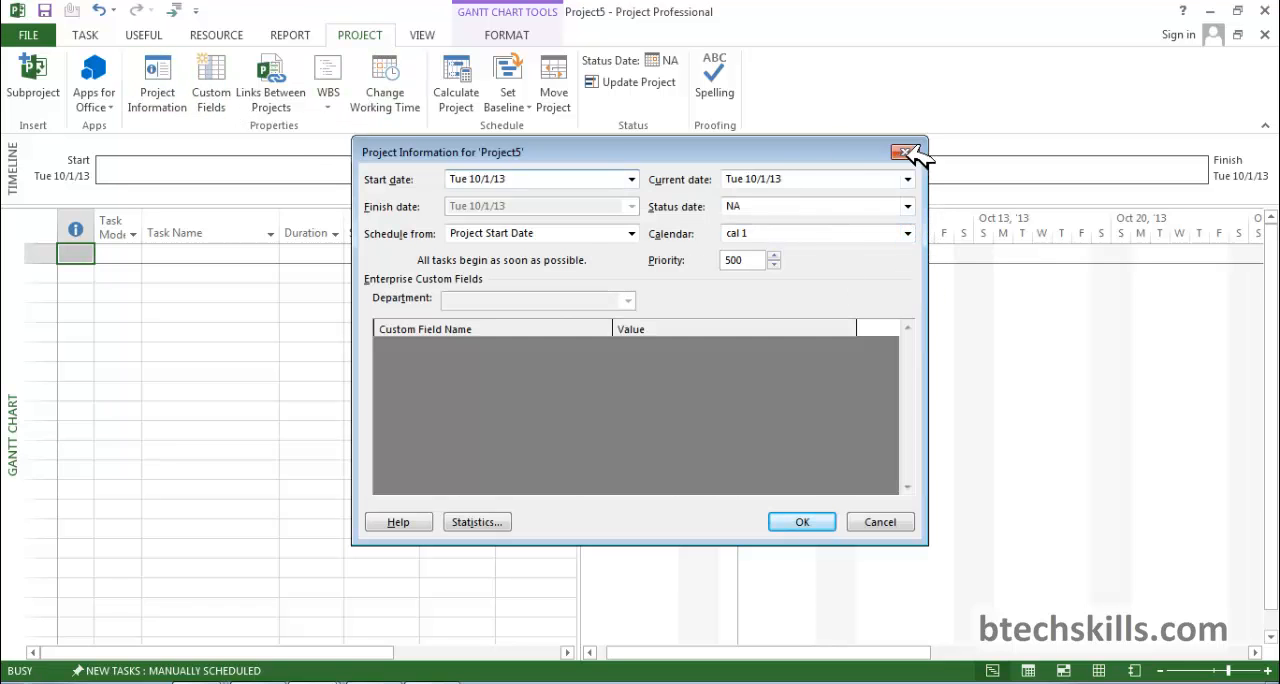